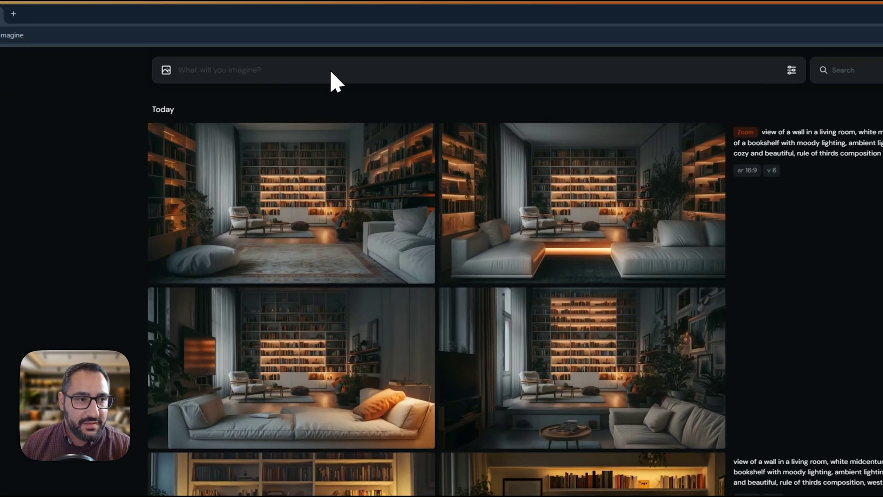
Step: Generate a batch of four images from the prompt 'a house'
click(332, 71)
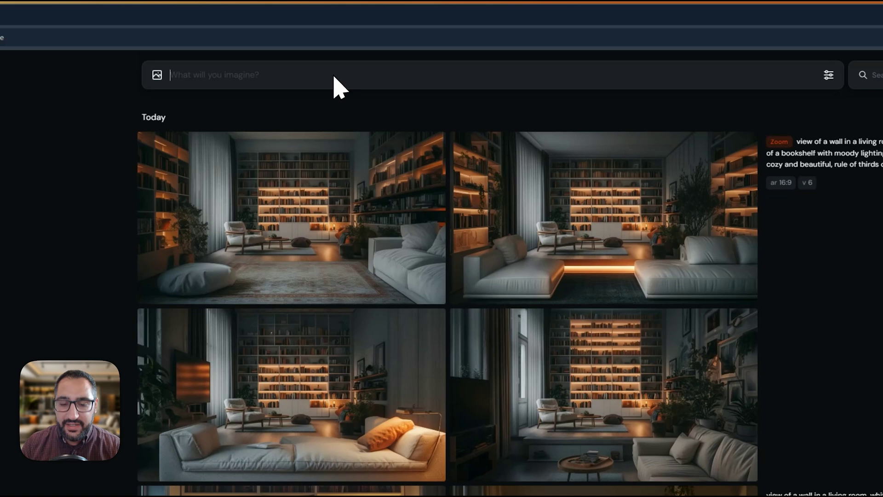
text(a house)
key(Return)
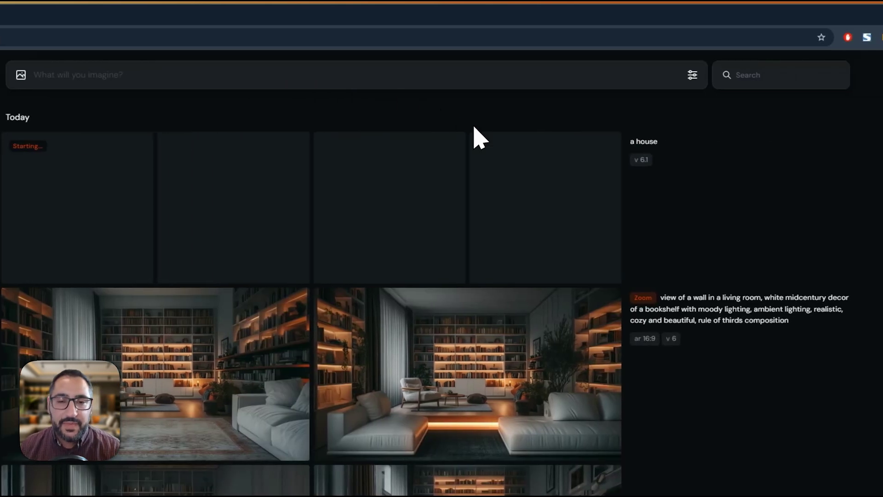
mouse_move(727, 240)
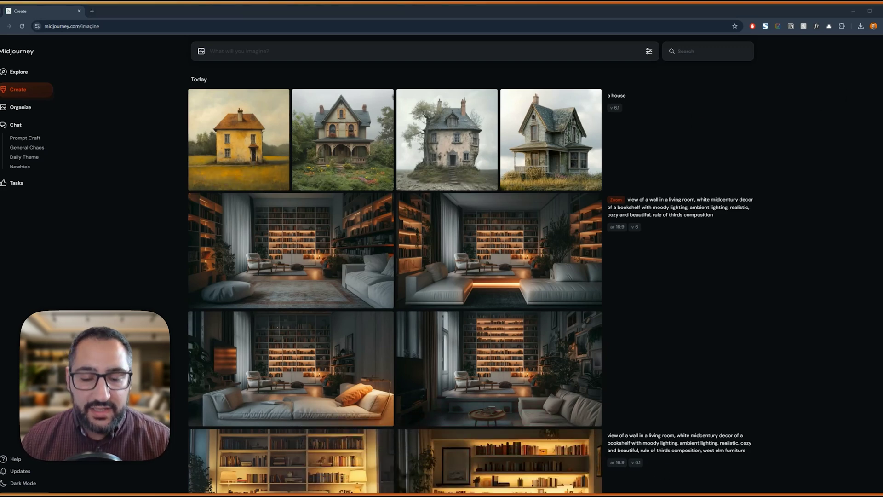
Step: Paste the six-part template (medium, object, style, artist reference, setting, lighting) into the prompt box
click(322, 52)
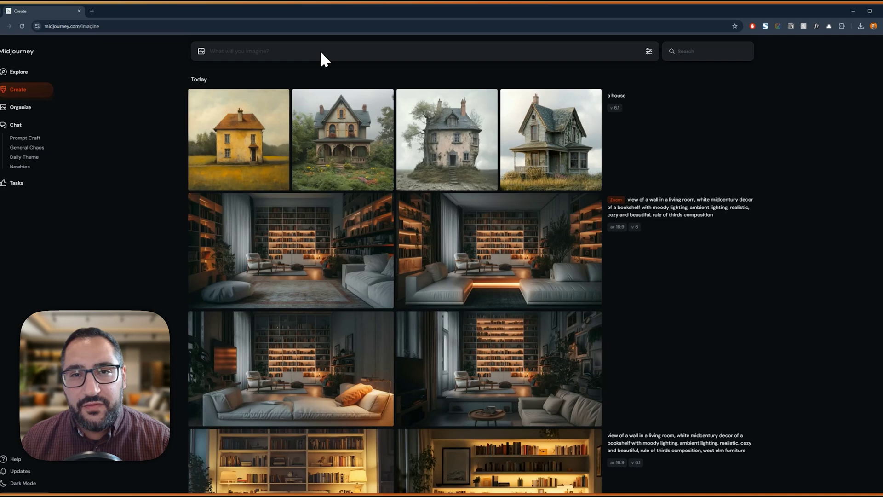
text(medium or image style + object/thing + style/design type + artist or designer reference + setting + time of day or lighting conditions)
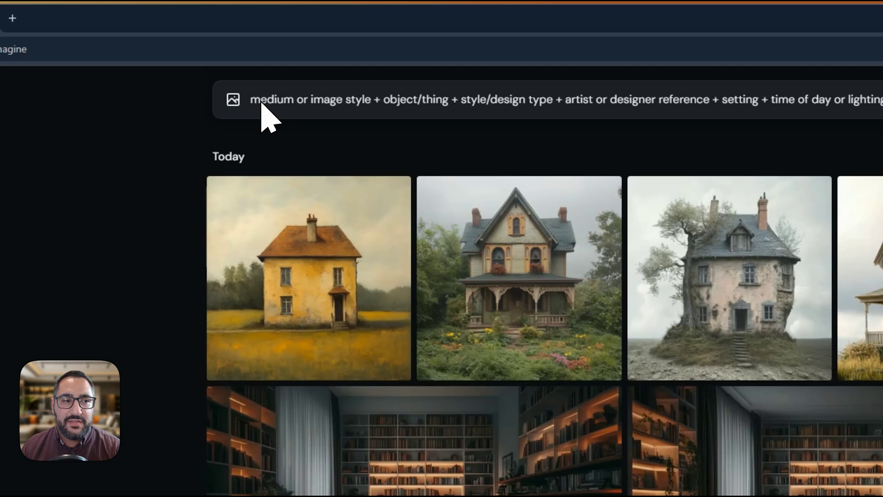
Step: Fill the template with 'a photo of a modern shingle style house by the beach on a bright sunny day'
drag(140, 100, 259, 103)
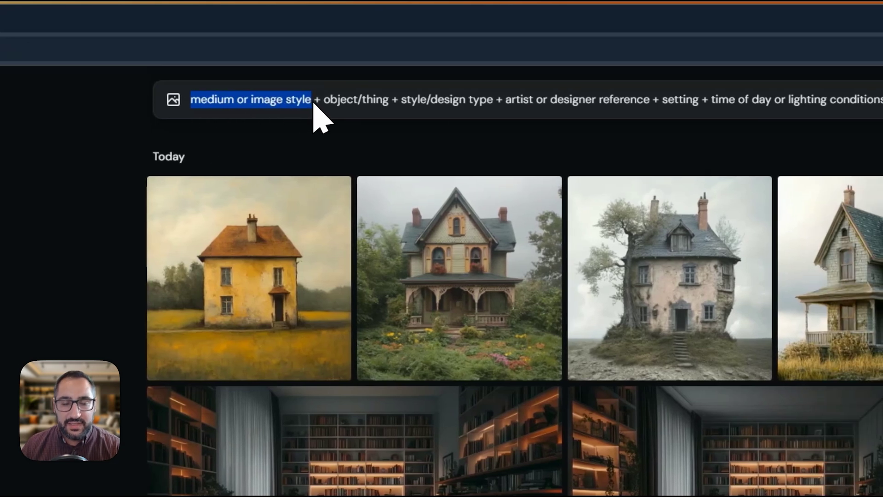
text(a photo)
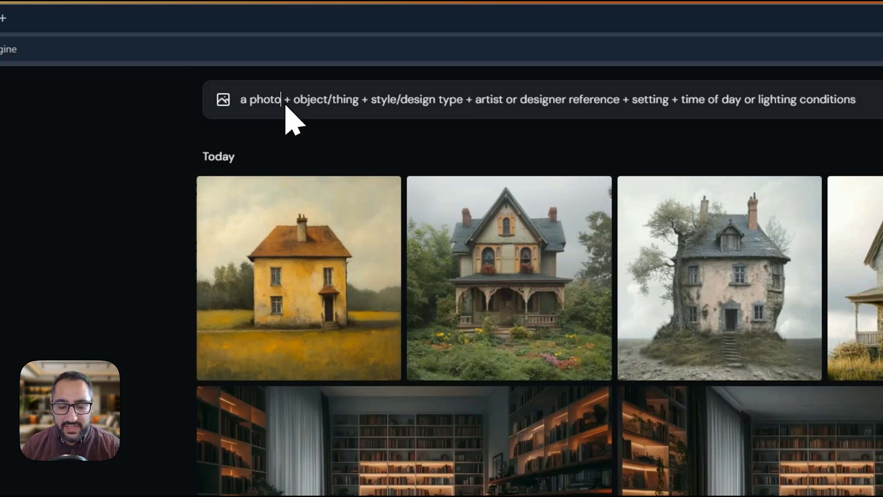
text(of a m)
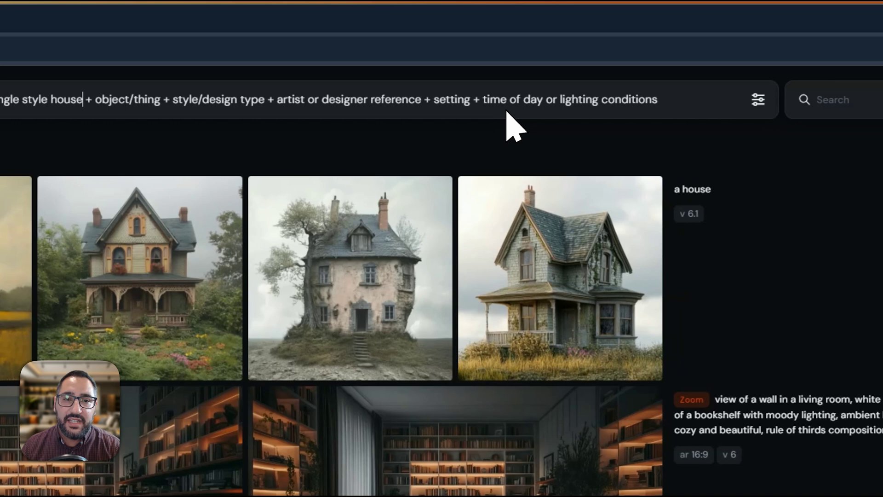
text(by )
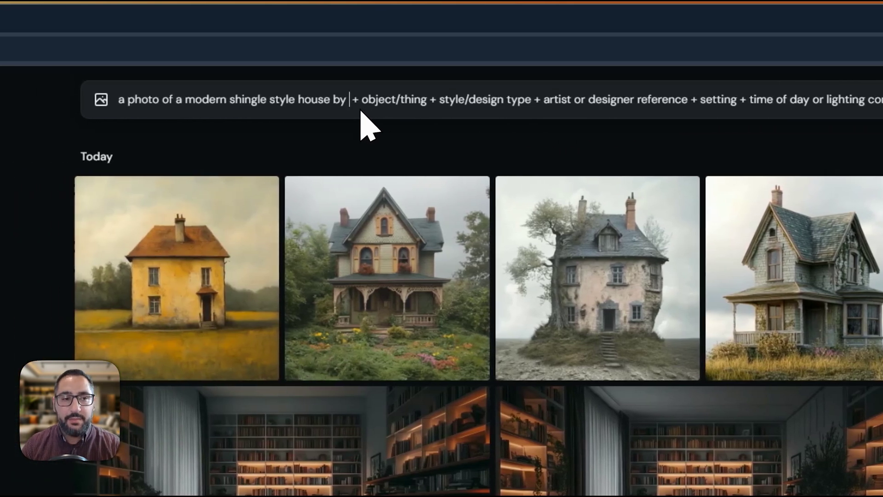
text(the beach on a br)
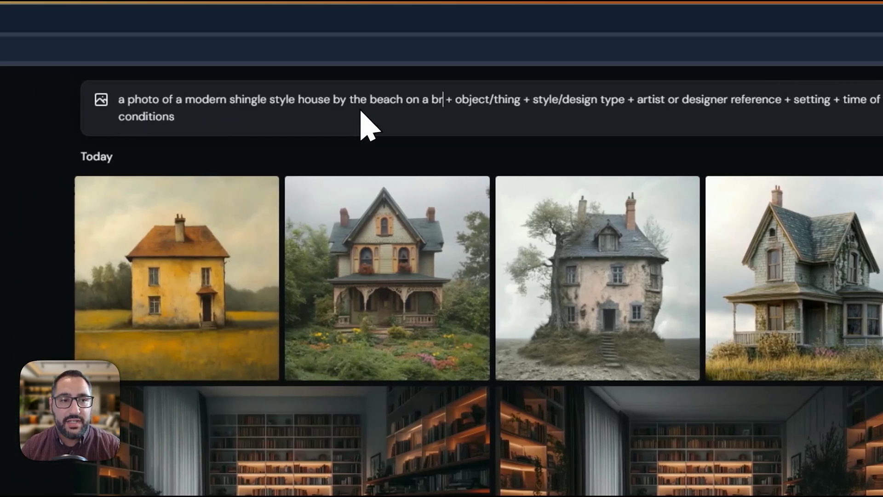
text(ight sunny da)
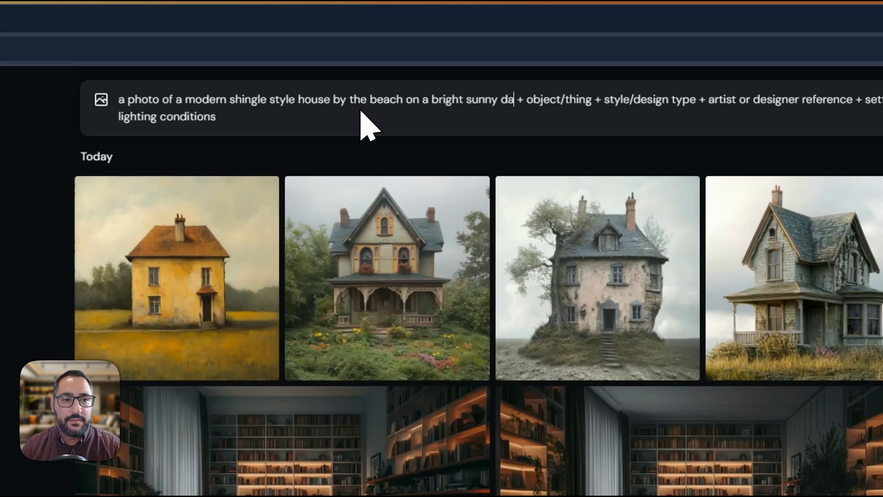
text(y)
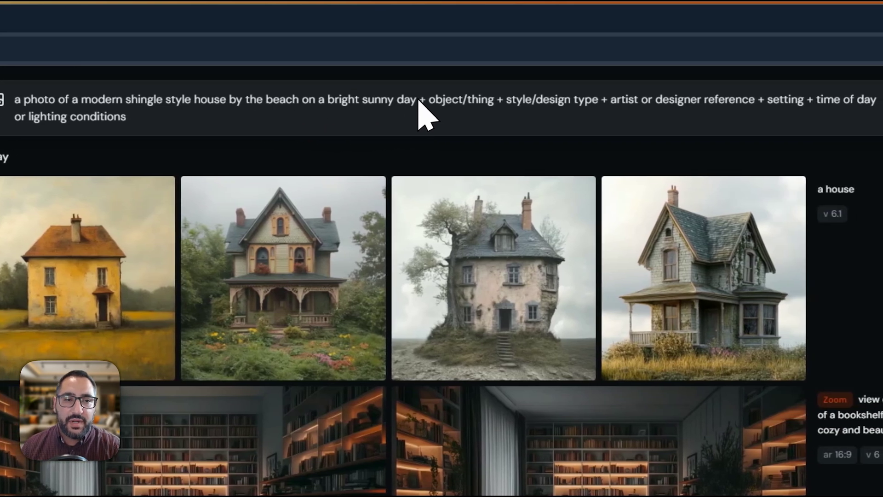
Step: Delete the leftover template text and stray words after 'day'
key(ctrl+shift+End)
key(BackSpace)
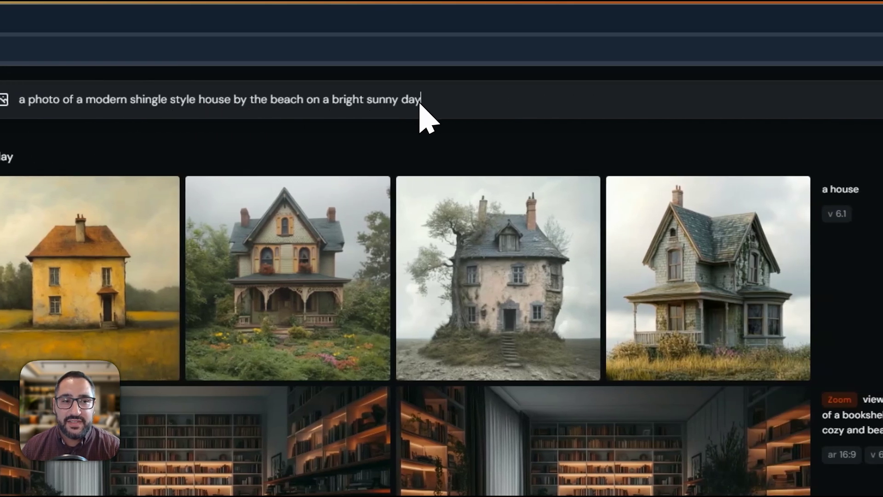
text(photo)
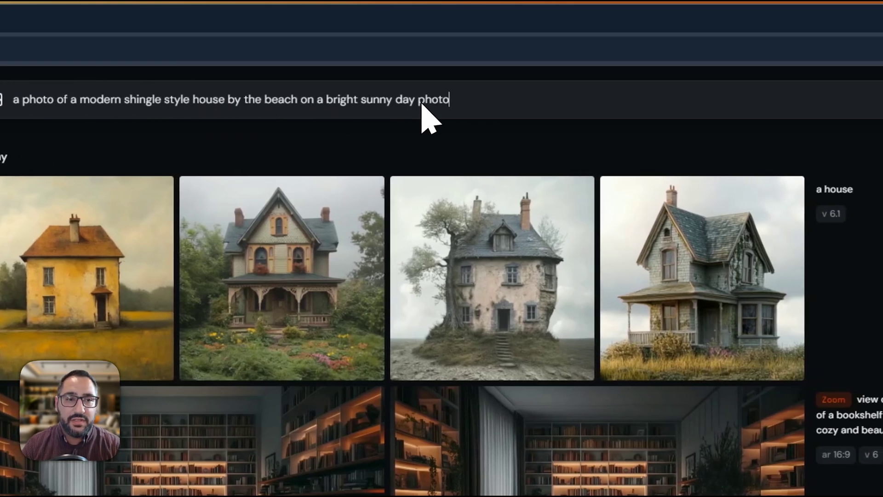
text(, house, sunn)
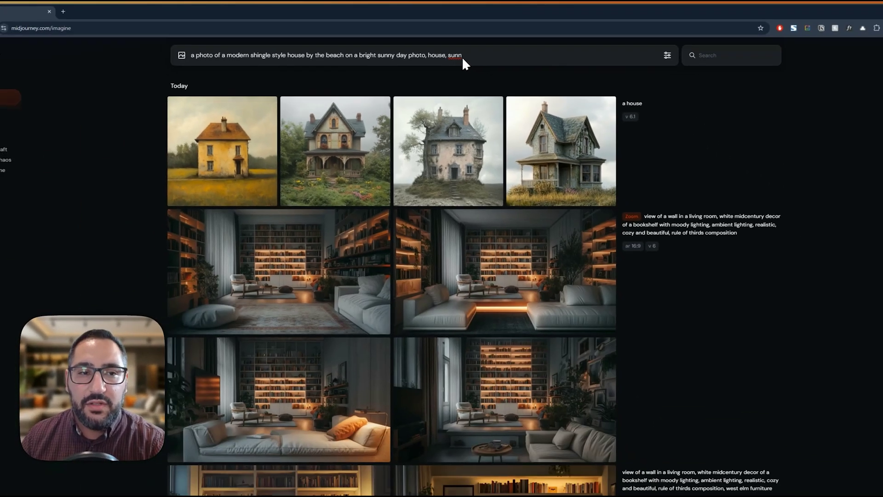
drag(518, 100, 418, 100)
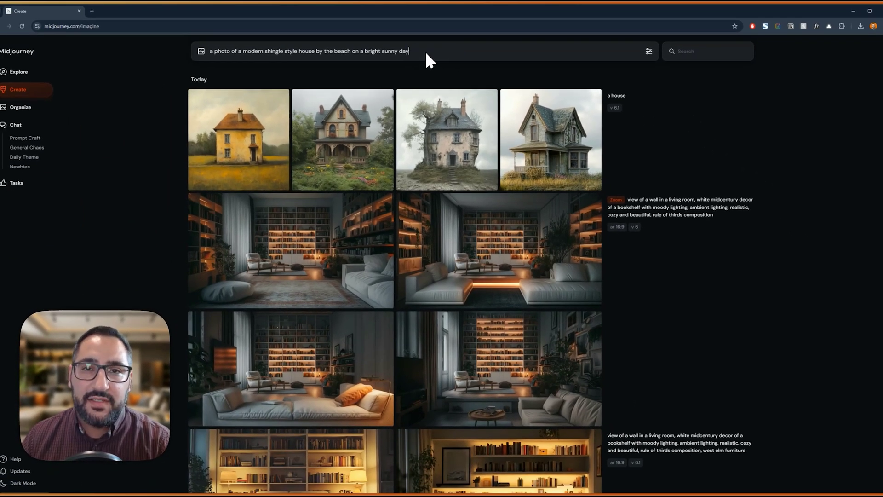
Step: Generate the beach-house prompt, then regenerate it with the fourth beach house as image reference
key(Return)
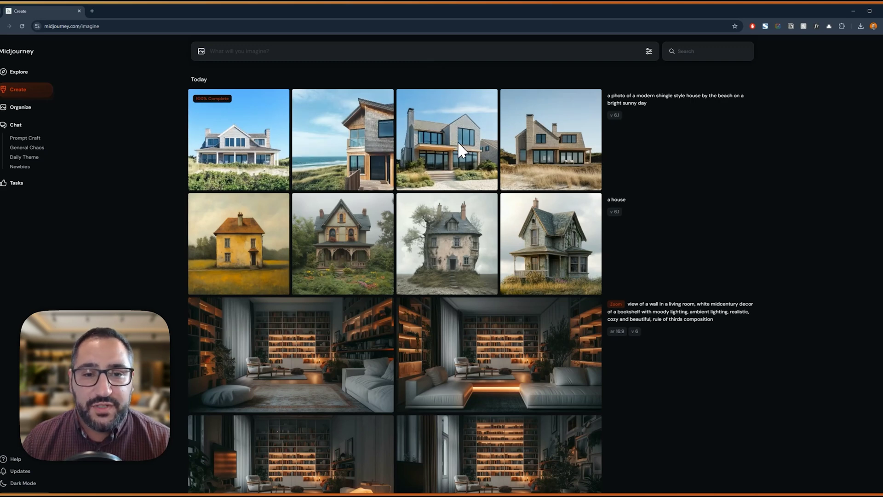
mouse_move(539, 187)
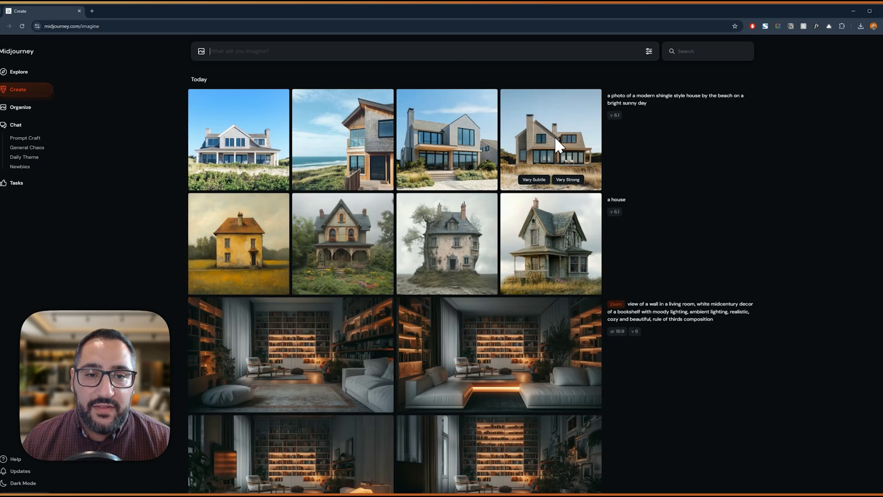
drag(554, 137, 213, 70)
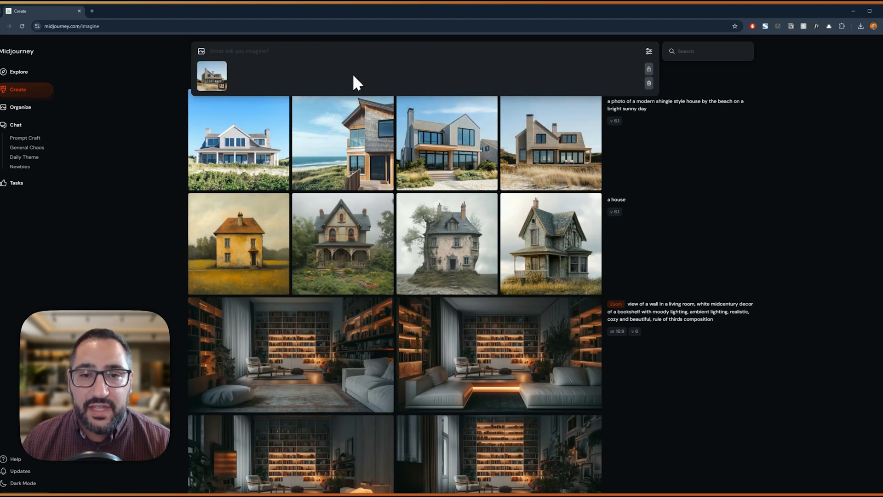
click(742, 109)
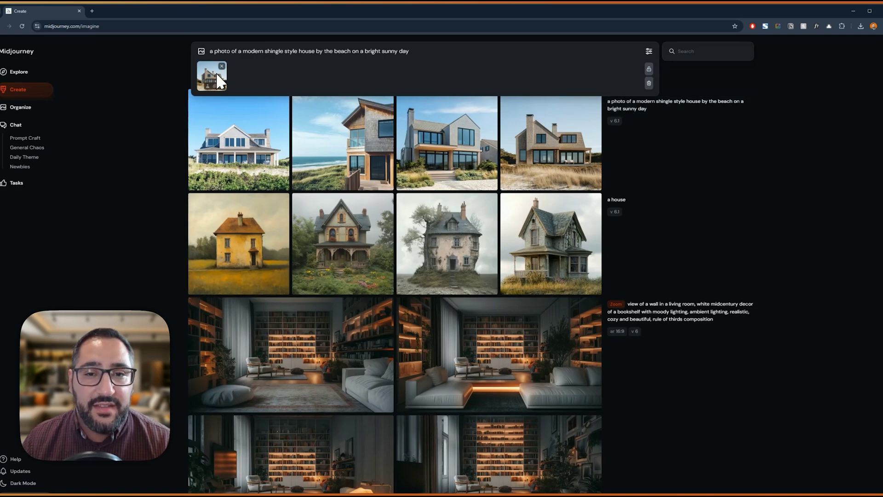
key(Return)
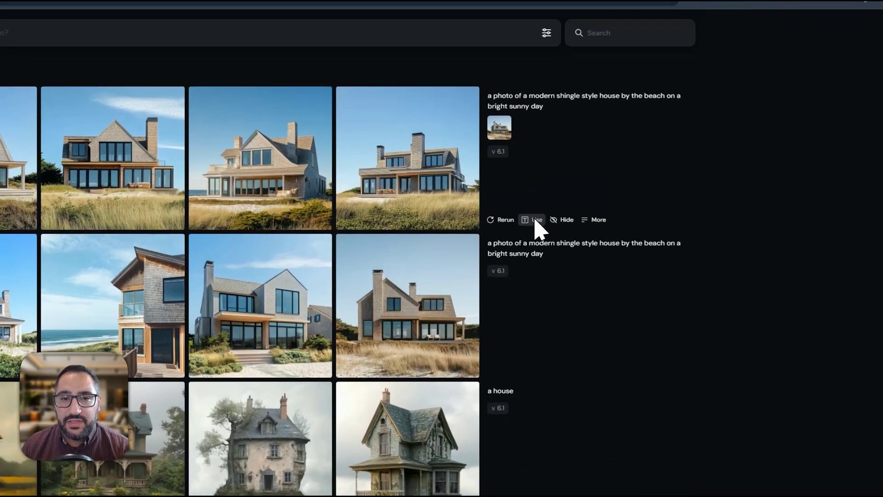
Step: Rerun the latest job with 'dark and gray' inserted before 'modern' in the prompt
click(640, 183)
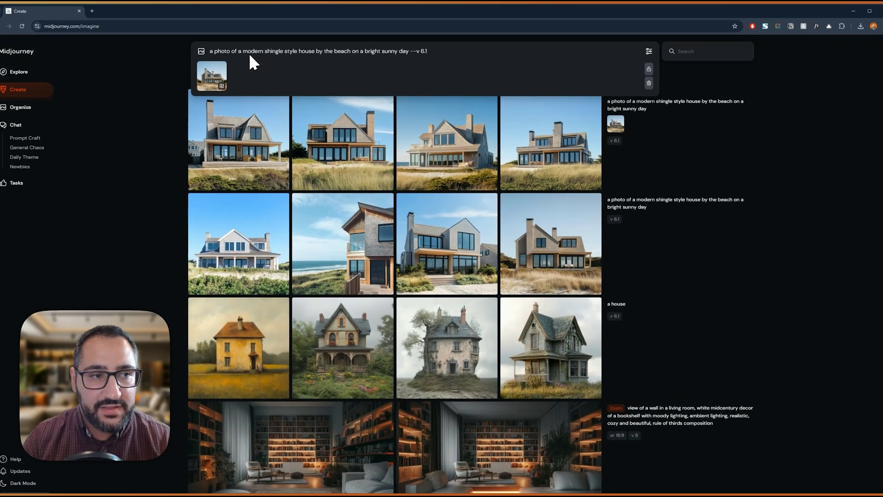
click(265, 76)
text(dz)
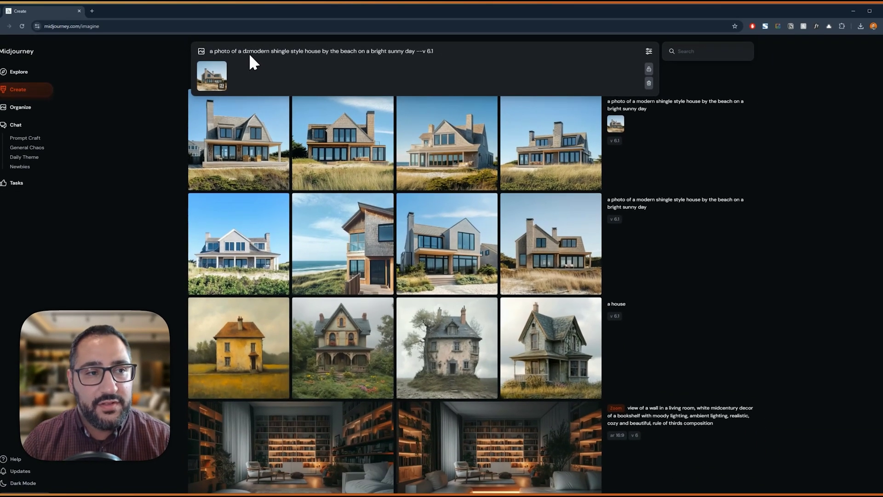
key(BackSpace)
text(ark and gray)
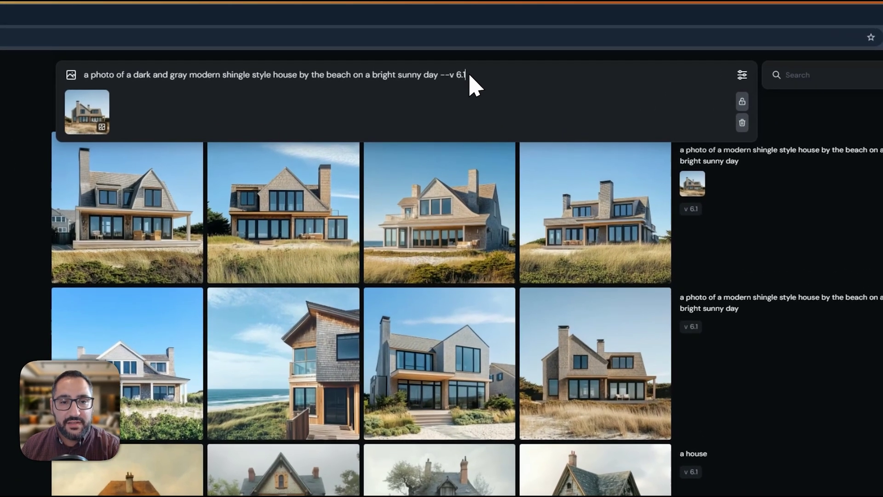
key(Return)
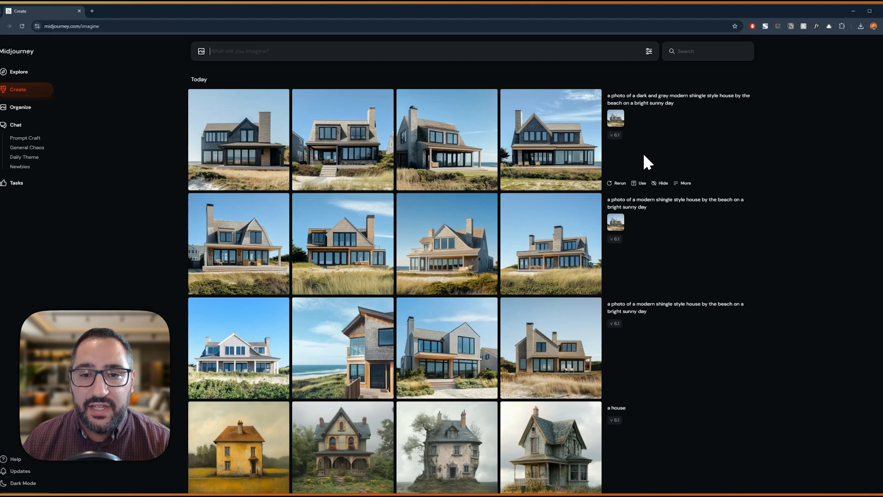
Step: Rerun the dark-and-gray job with 'bright sunny' replaced by 'rainy gloomy'
click(645, 182)
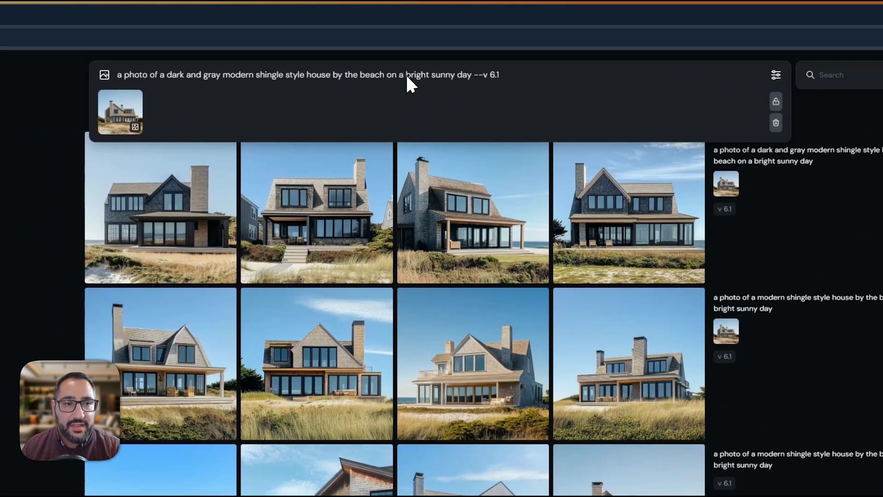
drag(334, 69, 383, 72)
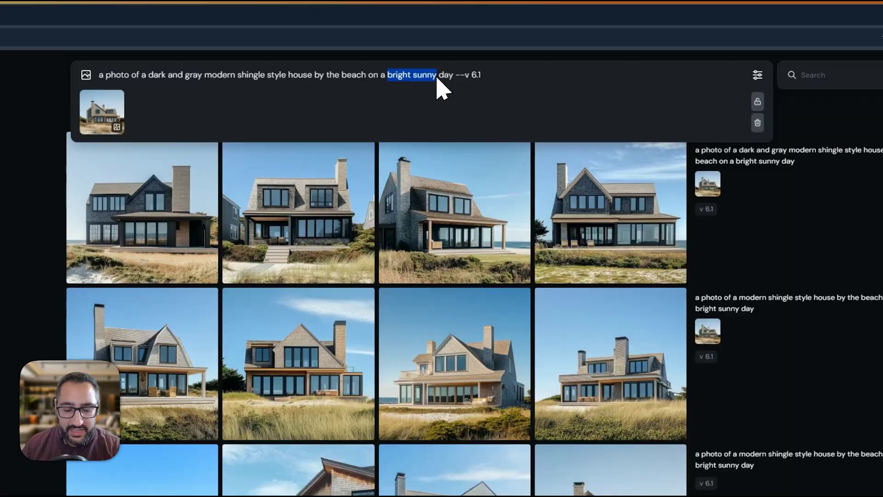
text(rainy gloomy)
key(Return)
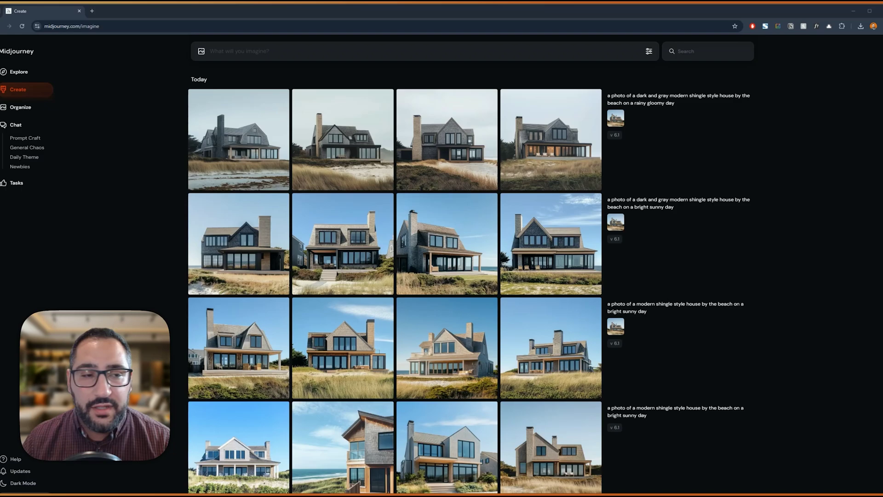
Step: Add an outside house photo as image reference and reuse the rainy gloomy prompt text
drag(285, 92, 216, 80)
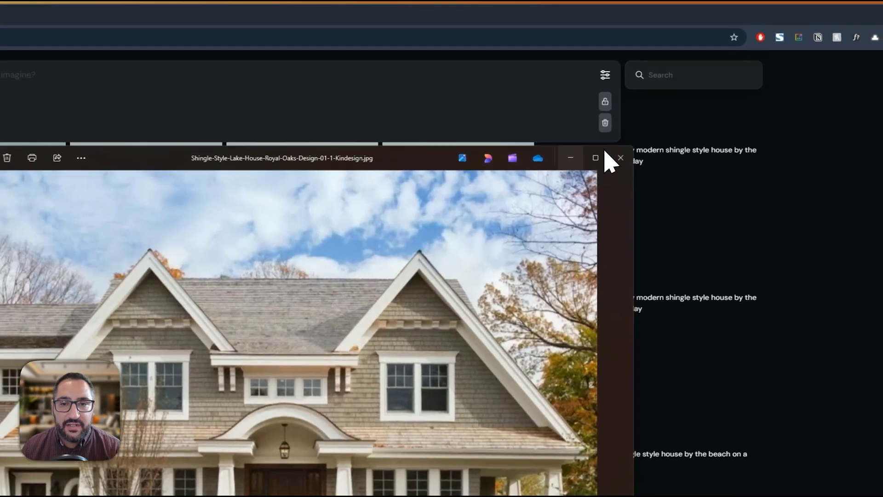
click(659, 100)
click(675, 153)
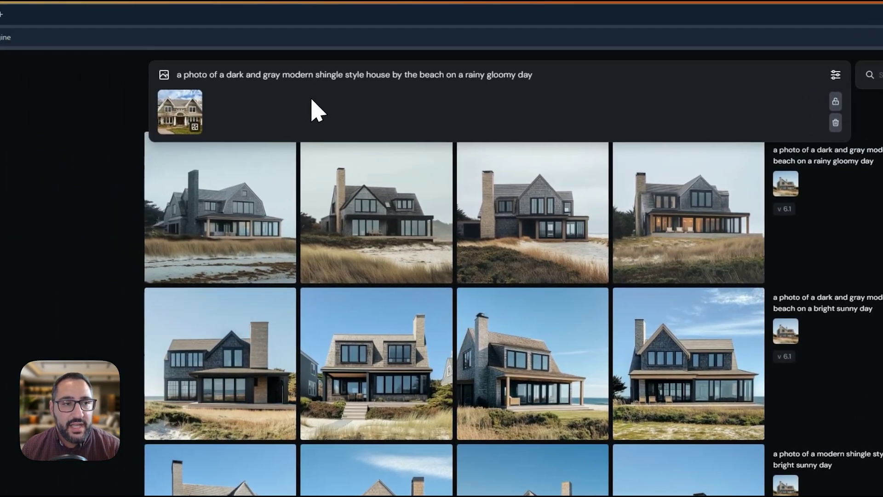
Step: Change the prompt to a beige house in a suburban neighborhood on a bright sunny day and generate
drag(227, 75, 280, 74)
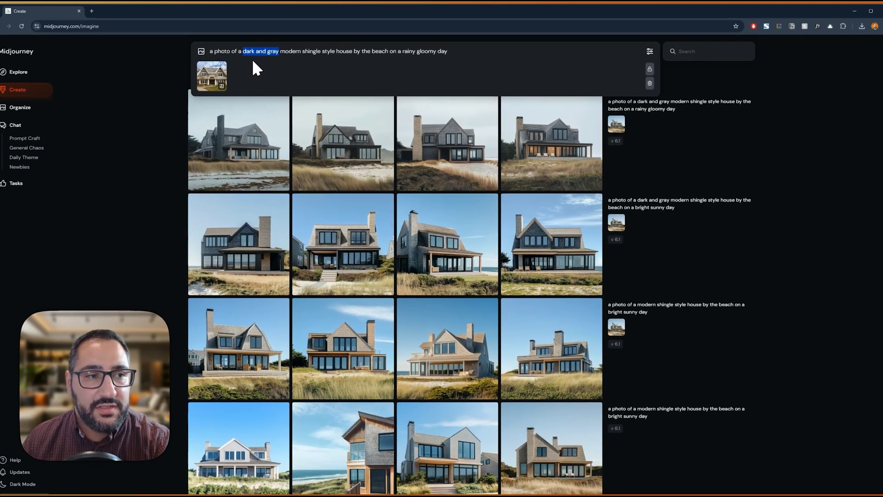
text(beige)
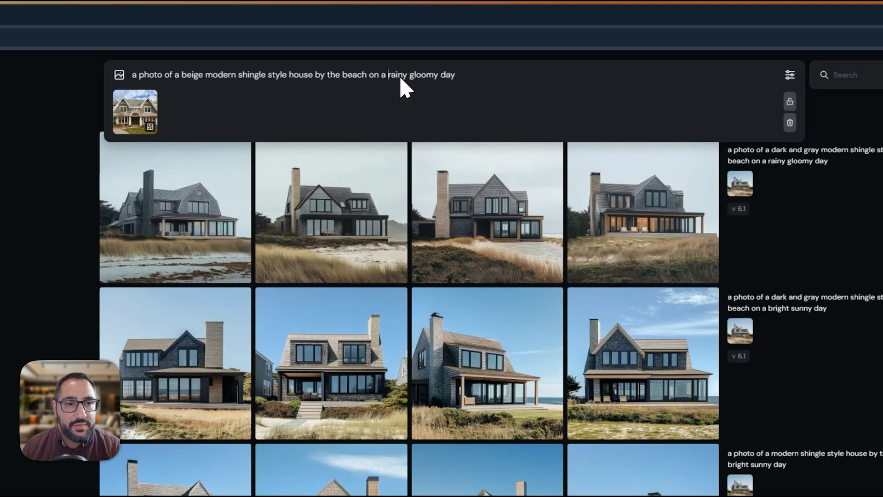
drag(381, 52, 432, 53)
text(bright sunny day)
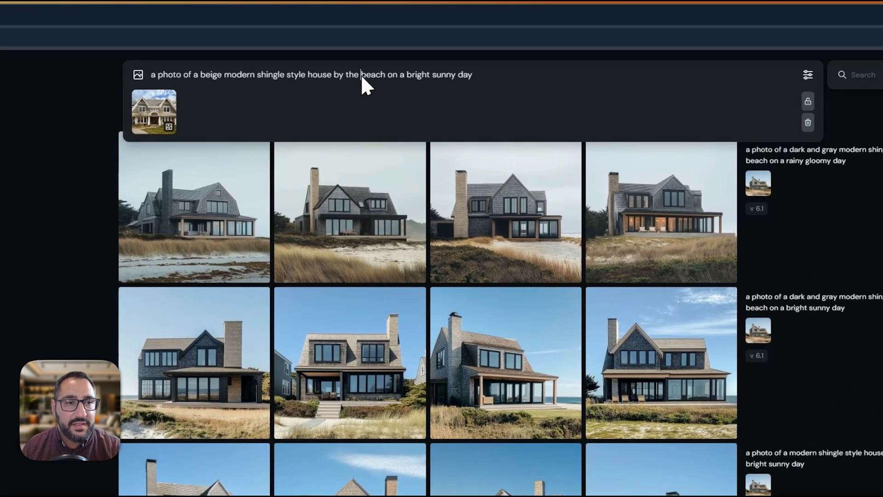
double_click(337, 52)
drag(354, 79, 373, 80)
text(in a suburban neighborhood)
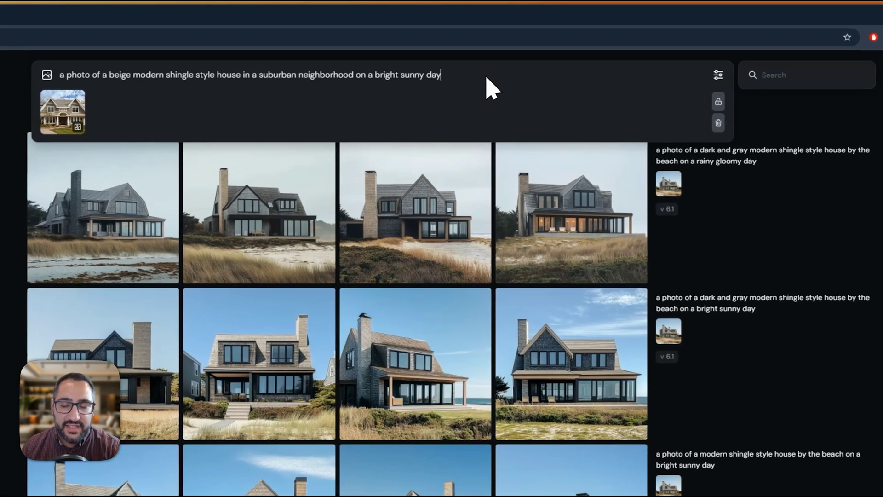
key(Return)
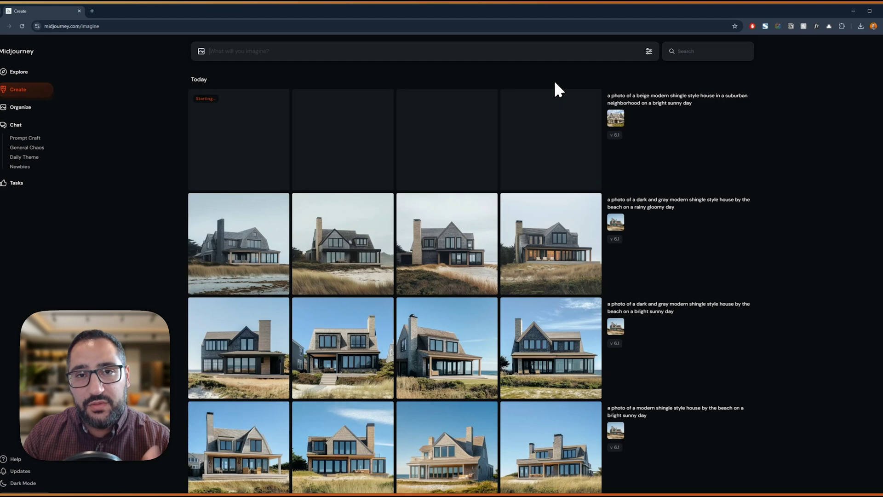
Step: Close the Photos viewer showing the reference house photo
mouse_move(615, 101)
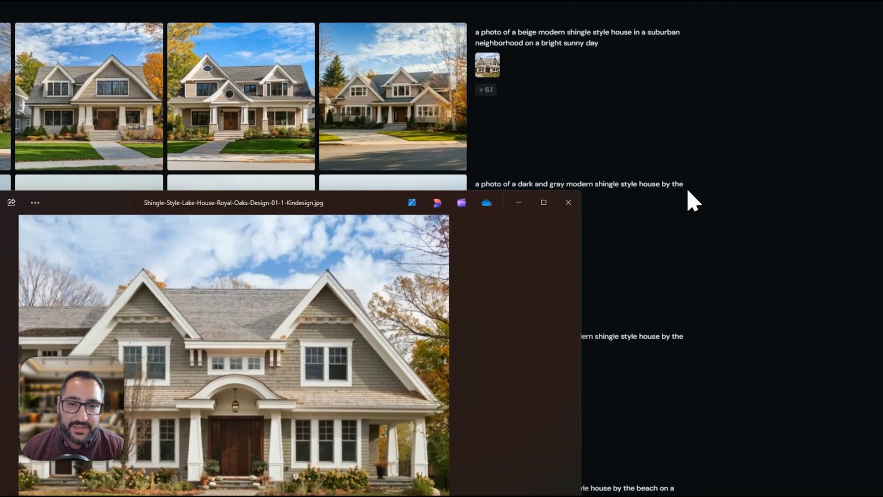
click(753, 212)
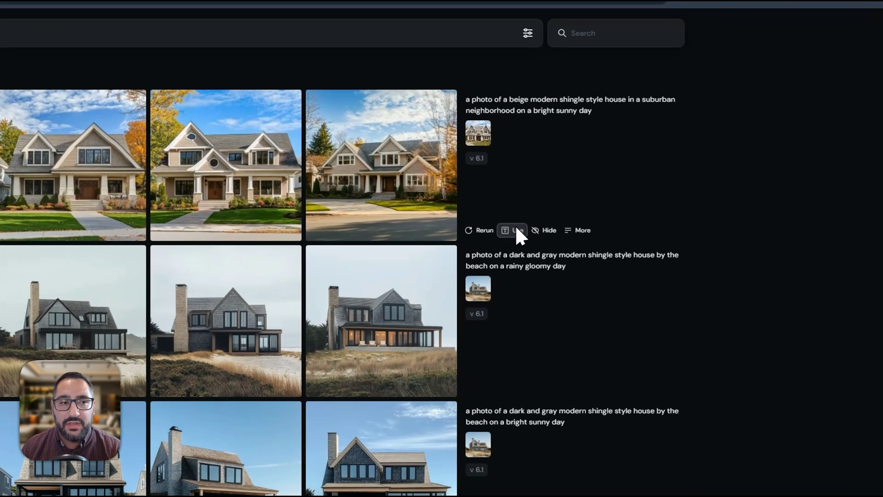
Step: Reuse the suburban beige-house job and set the image size to 16:9 landscape
click(640, 183)
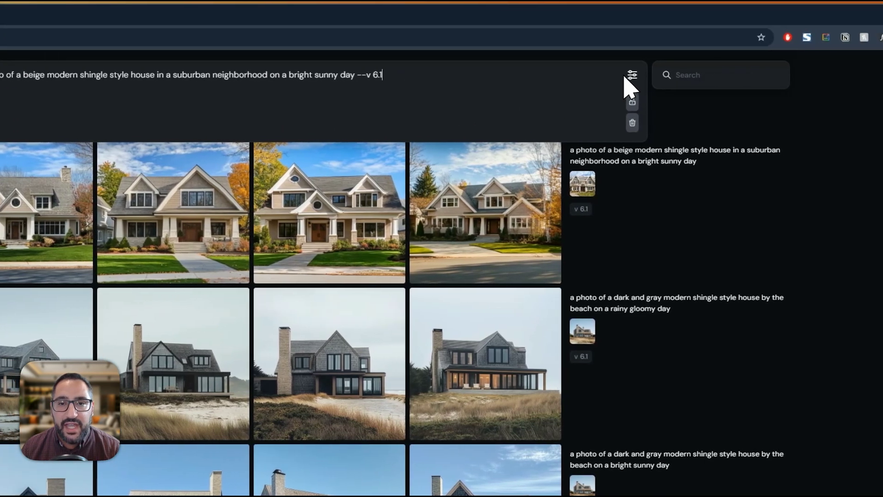
click(879, 73)
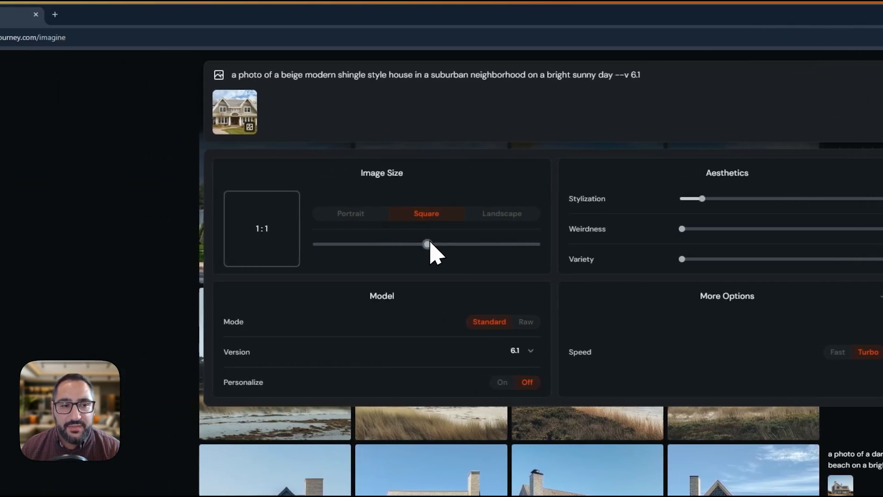
drag(428, 245, 462, 244)
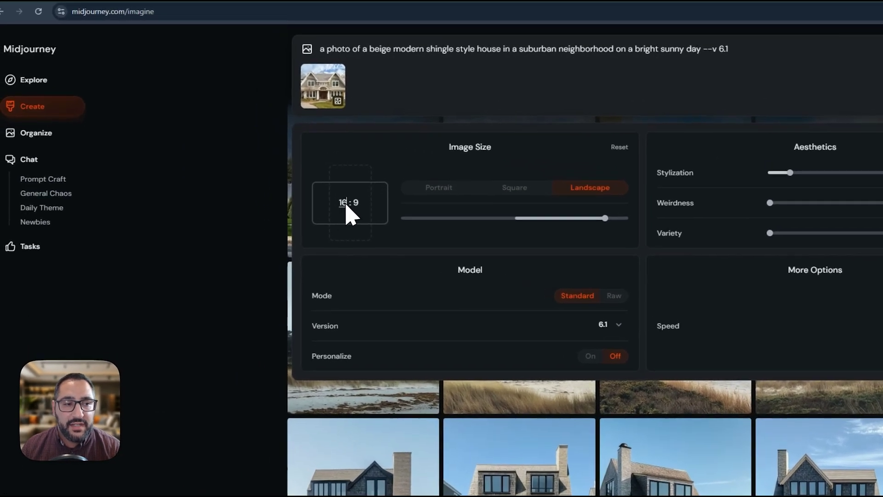
double_click(224, 155)
text(2)
key(Tab)
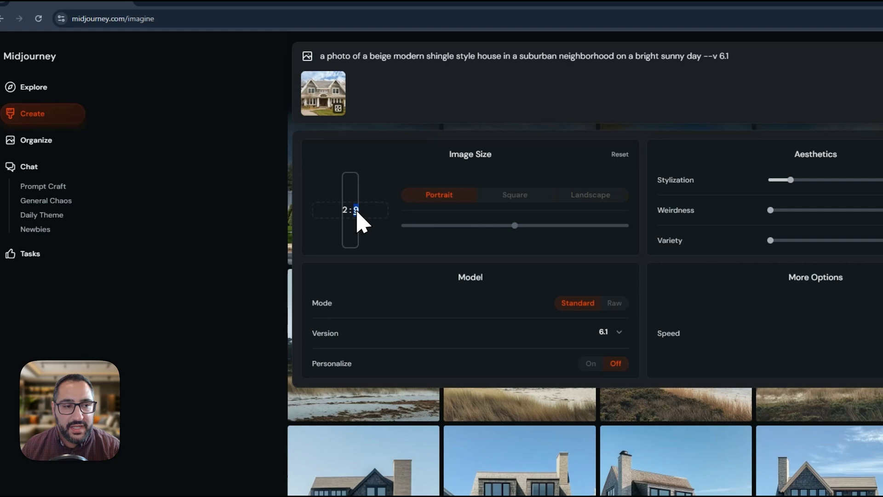
text(2)
drag(437, 242, 513, 246)
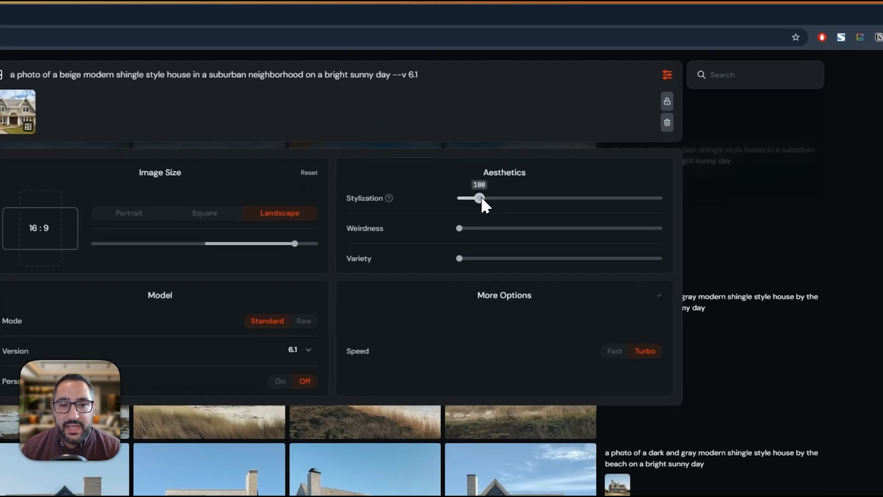
Step: Set stylization to 500 and variety to 50, then generate
drag(525, 135, 572, 136)
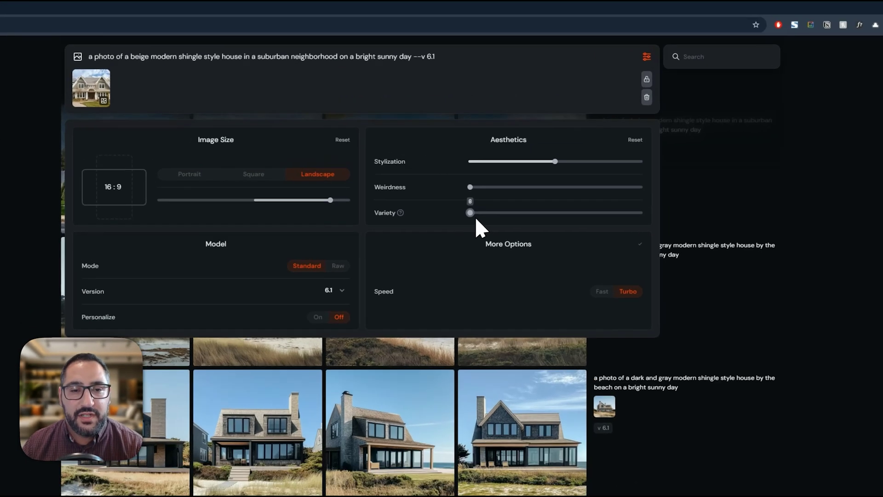
drag(519, 175, 585, 177)
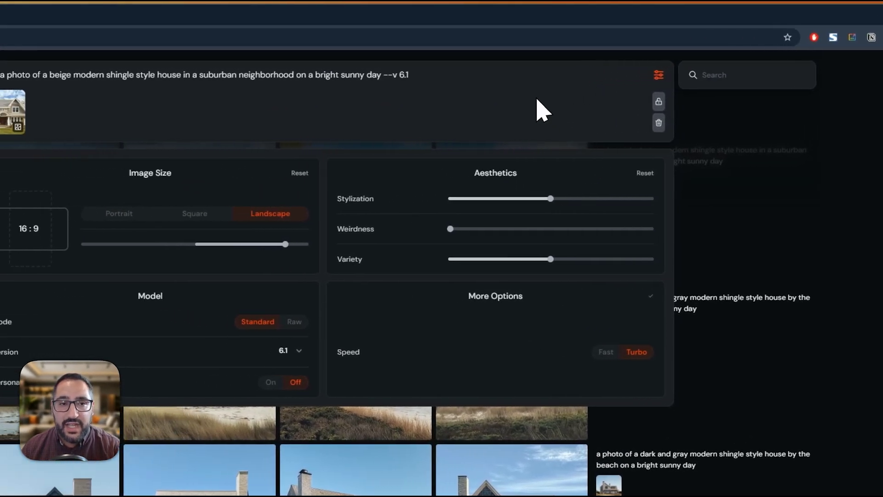
key(Return)
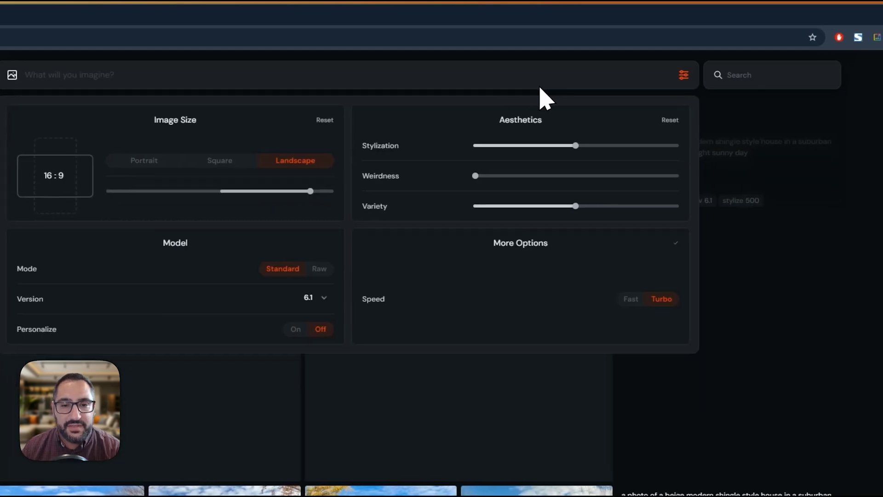
click(757, 242)
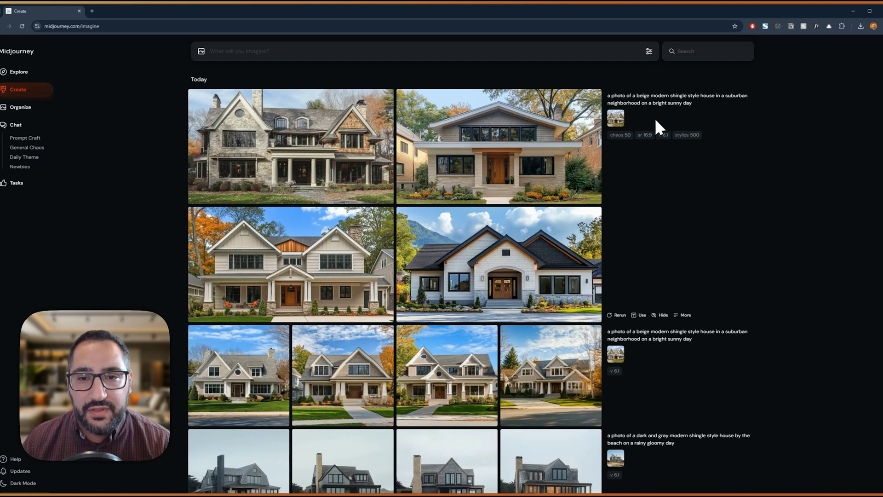
Step: Rerun the 16:9 suburban house prompt with stylization lowered to about 100
click(638, 315)
click(648, 51)
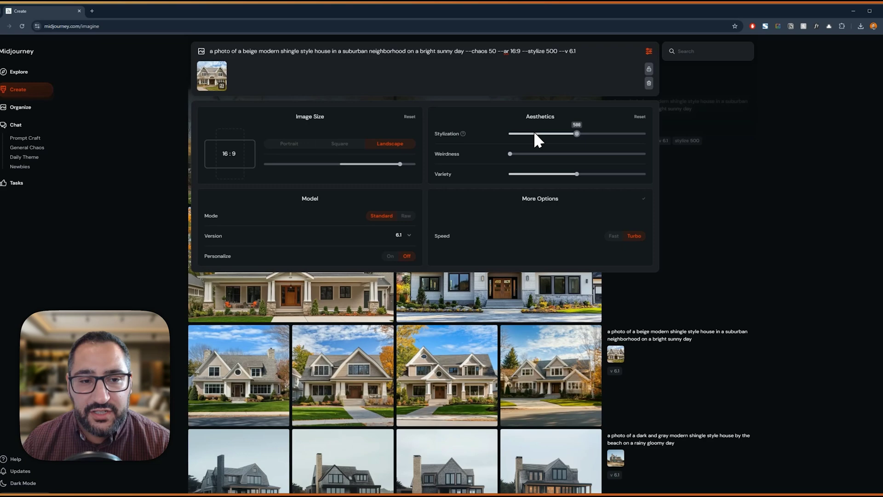
mouse_move(516, 201)
drag(539, 165, 458, 165)
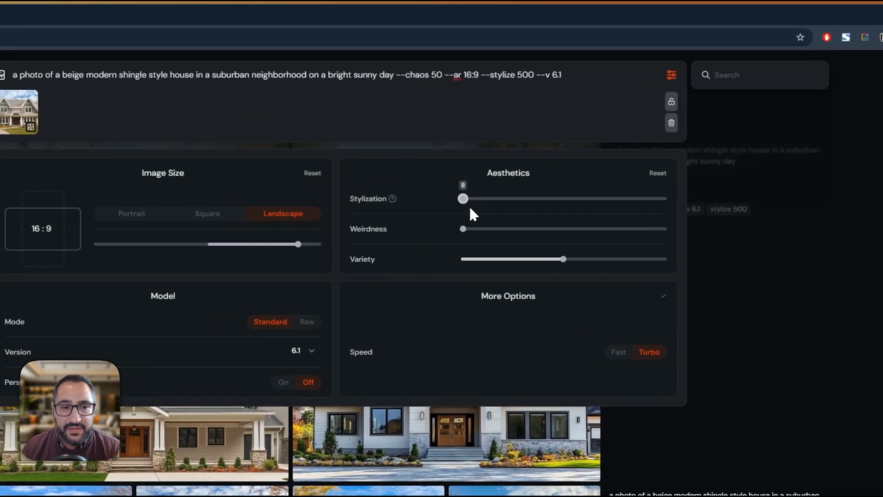
click(476, 200)
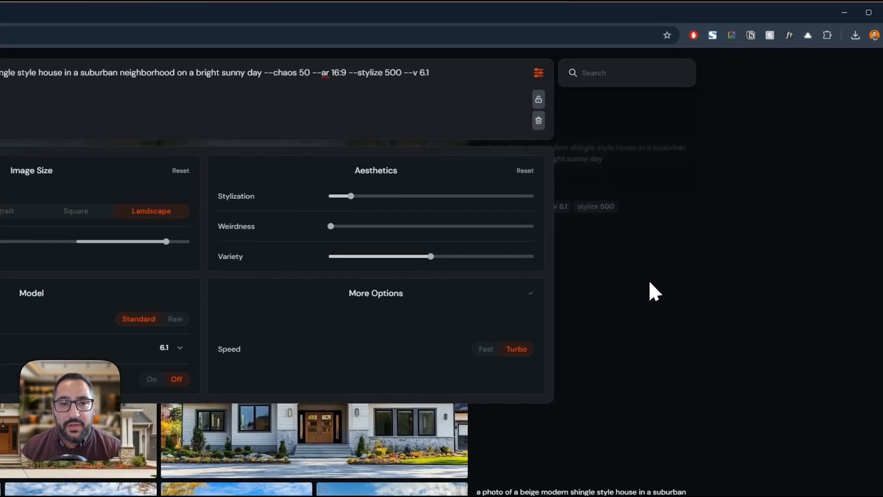
click(649, 283)
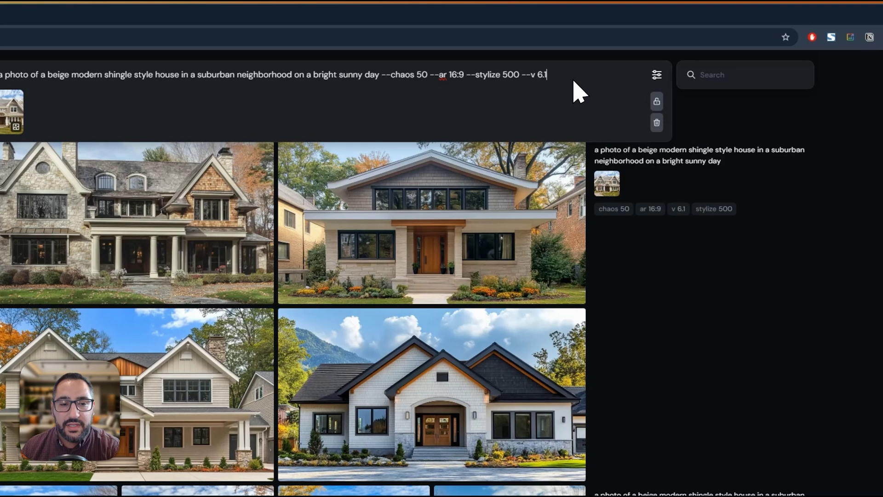
key(Return)
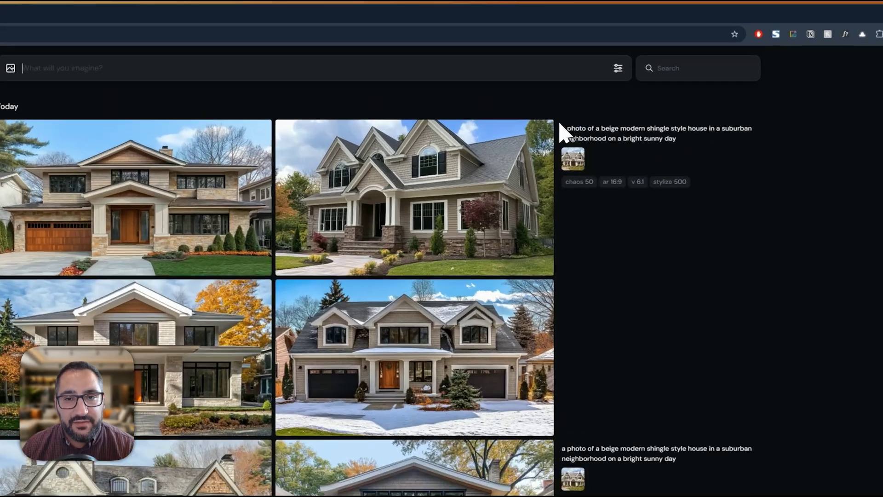
Step: Reset the Variety setting to 0 in the generation settings
click(617, 69)
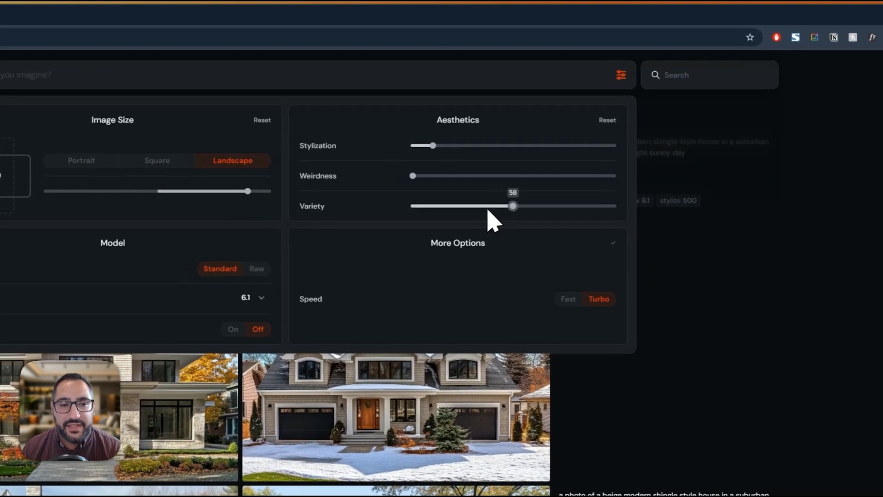
drag(524, 188, 447, 206)
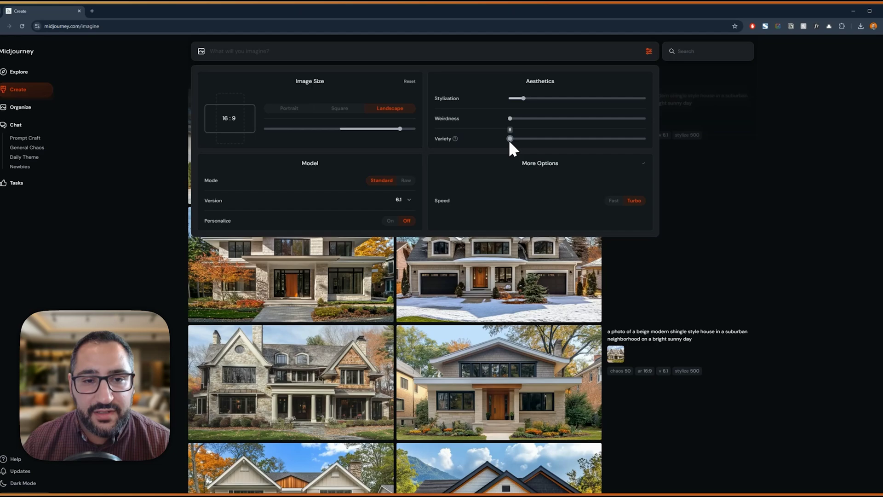
drag(509, 140, 507, 133)
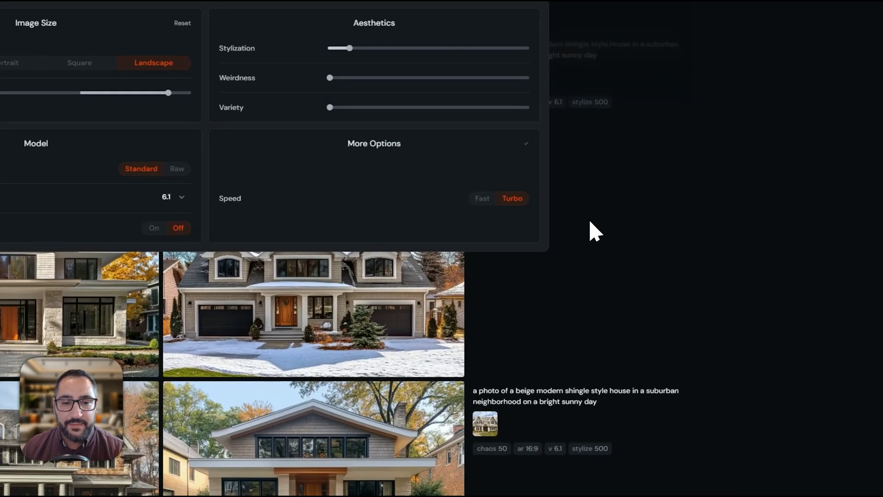
click(690, 239)
Step: Open the dark-gray beach house from the bright-sunny-day batch in single-image view
scroll(681, 253, down, 5)
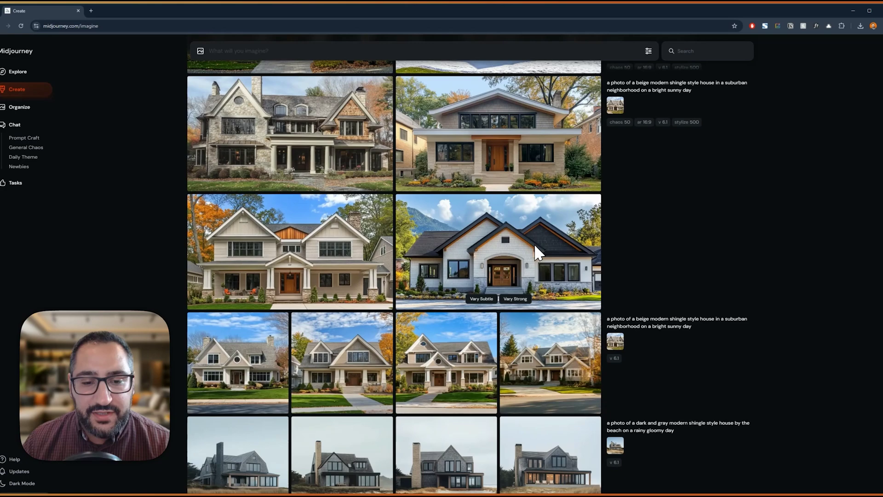
scroll(474, 262, down, 4)
scroll(506, 354, down, 2)
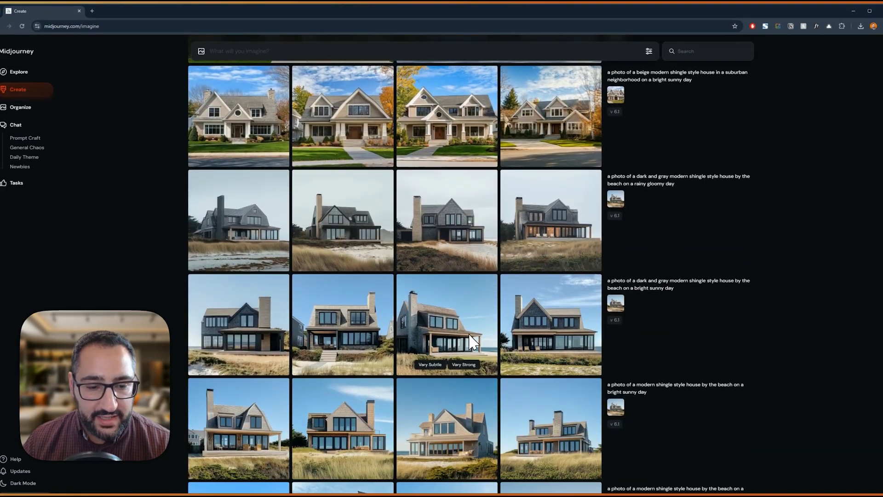
click(443, 368)
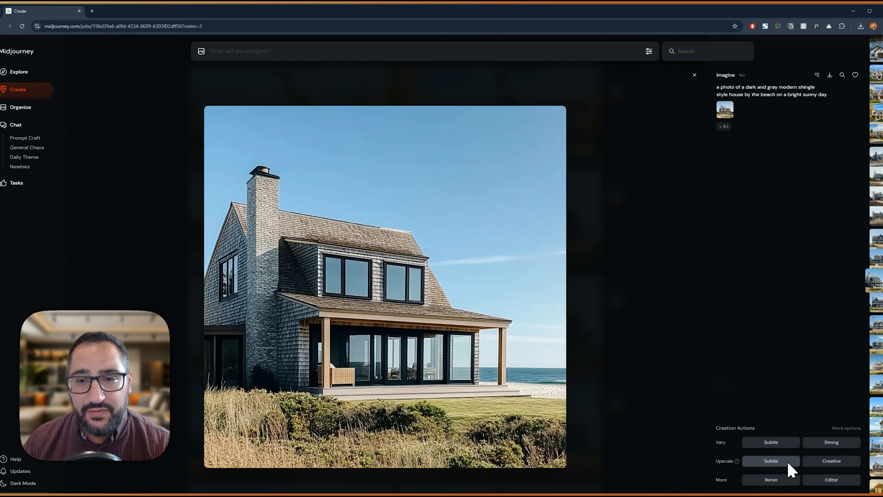
Step: Queue an upscale of the sunny dark-gray beach house from the lightbox
key(Right)
key(Left)
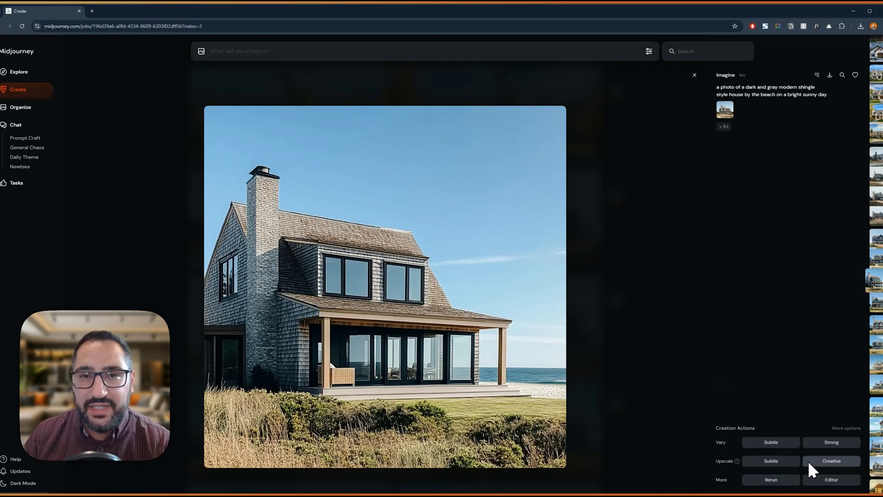
click(793, 462)
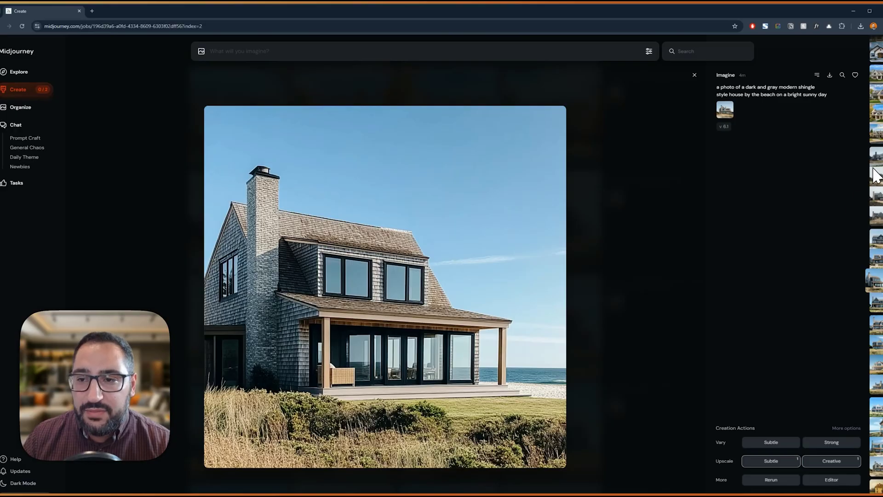
Step: Open the new Subtle and Creative upscale jobs from the recent-jobs thumbnail strip
click(877, 180)
click(876, 138)
click(878, 82)
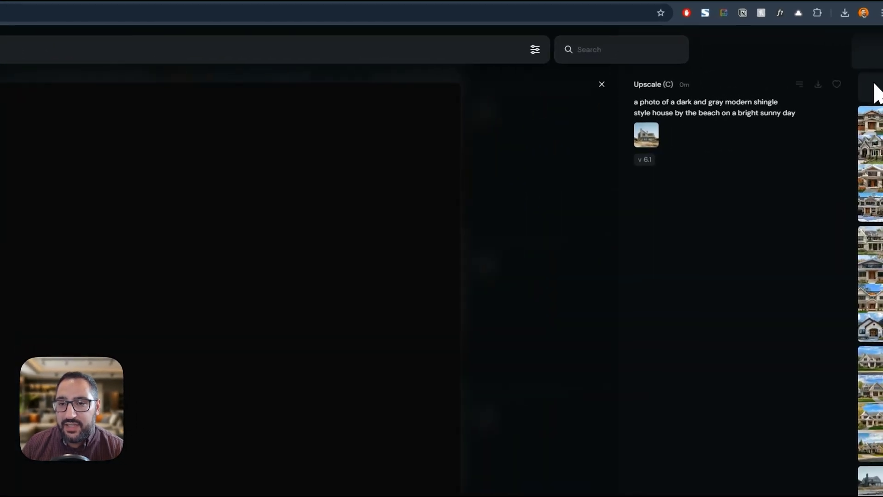
Step: Compare the finished Upscale (S) and Upscale (C) images, ending on the Creative upscale
click(873, 88)
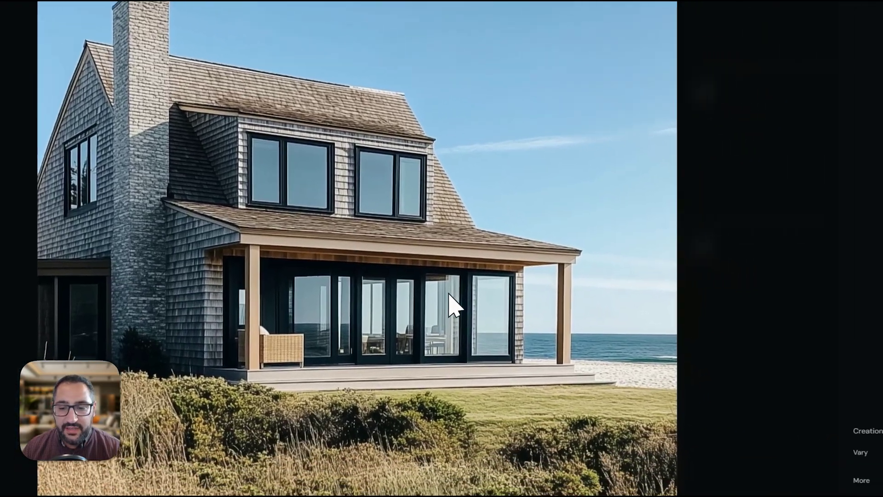
right_click(540, 102)
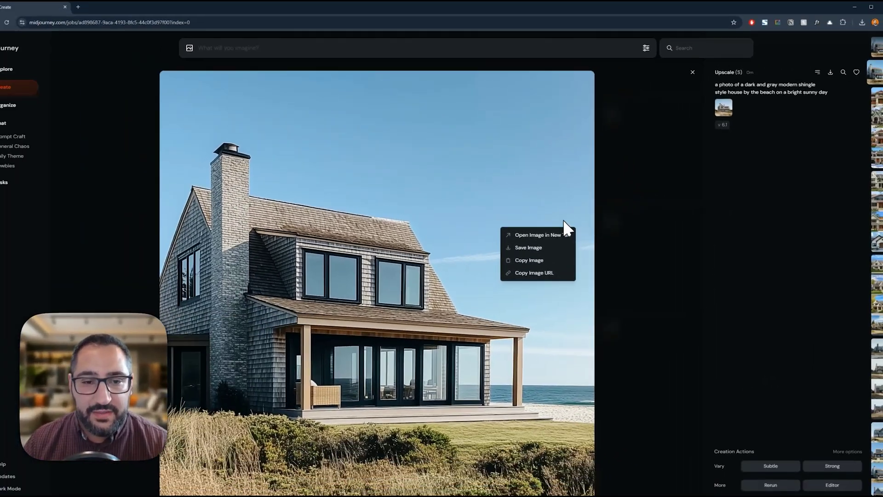
key(alt+Left)
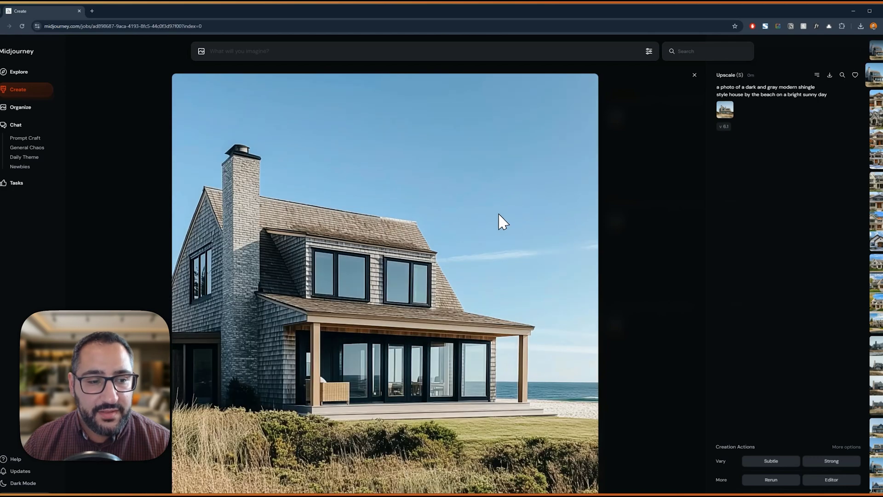
key(alt+Right)
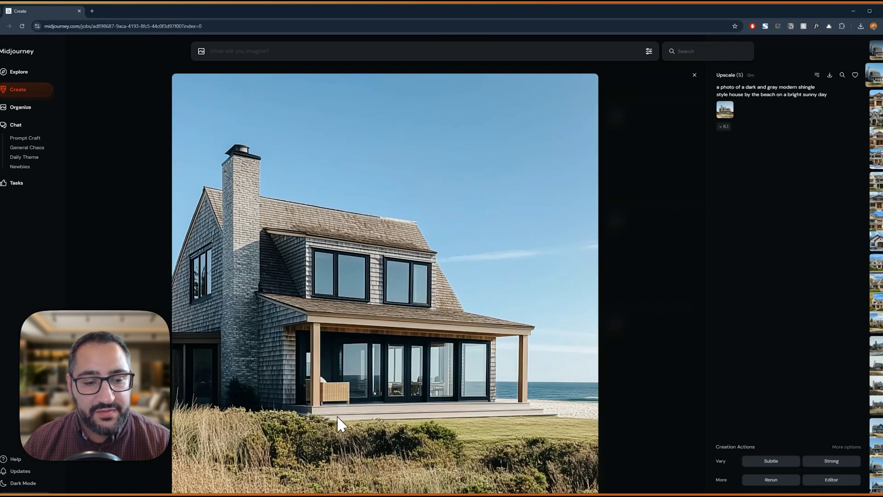
key(alt+Left)
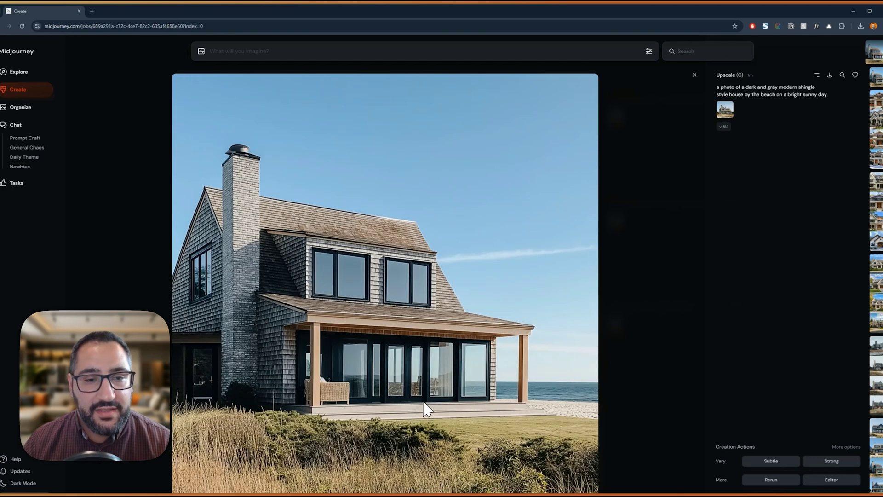